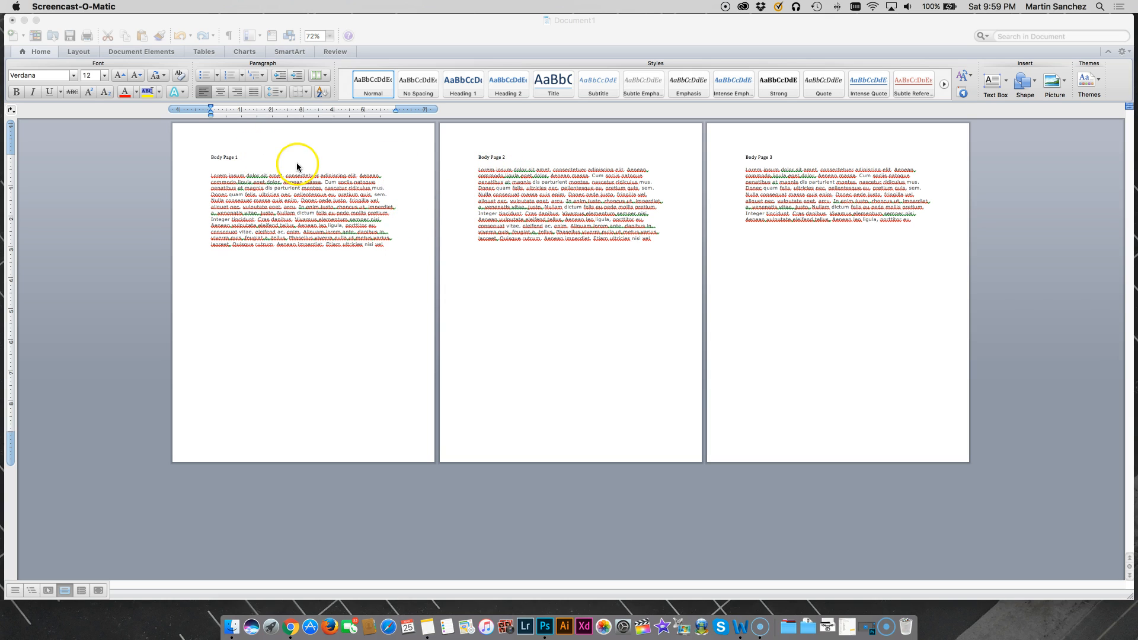
- Enter the header text "Title Page 1" in the document's page header and close the header
double_click(263, 140)
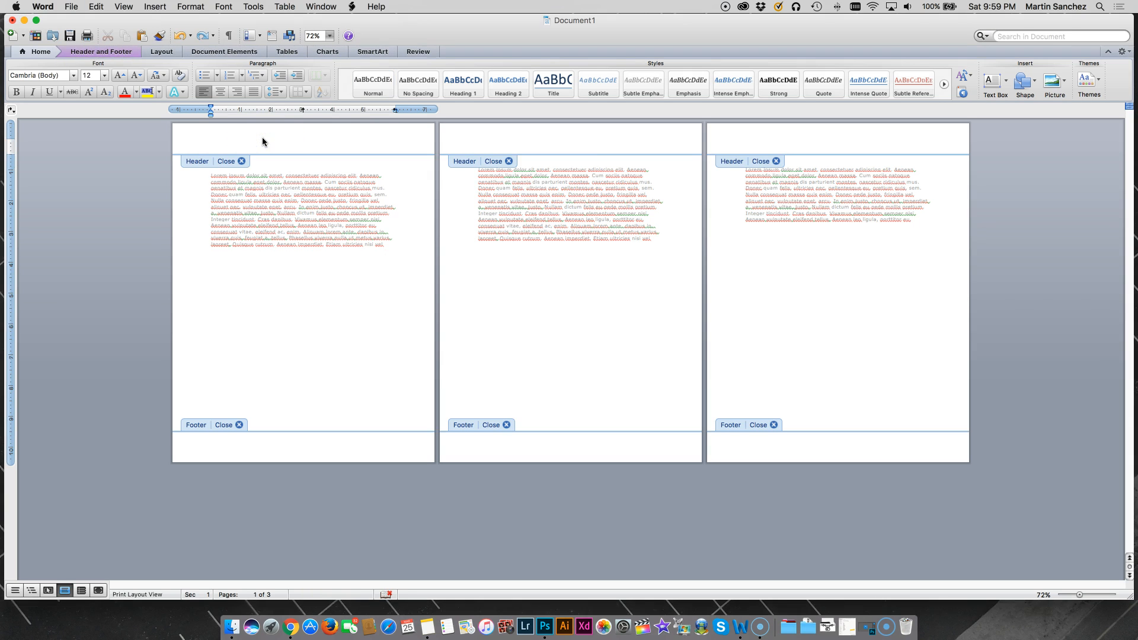
type("Title Page 1")
left_click(239, 161)
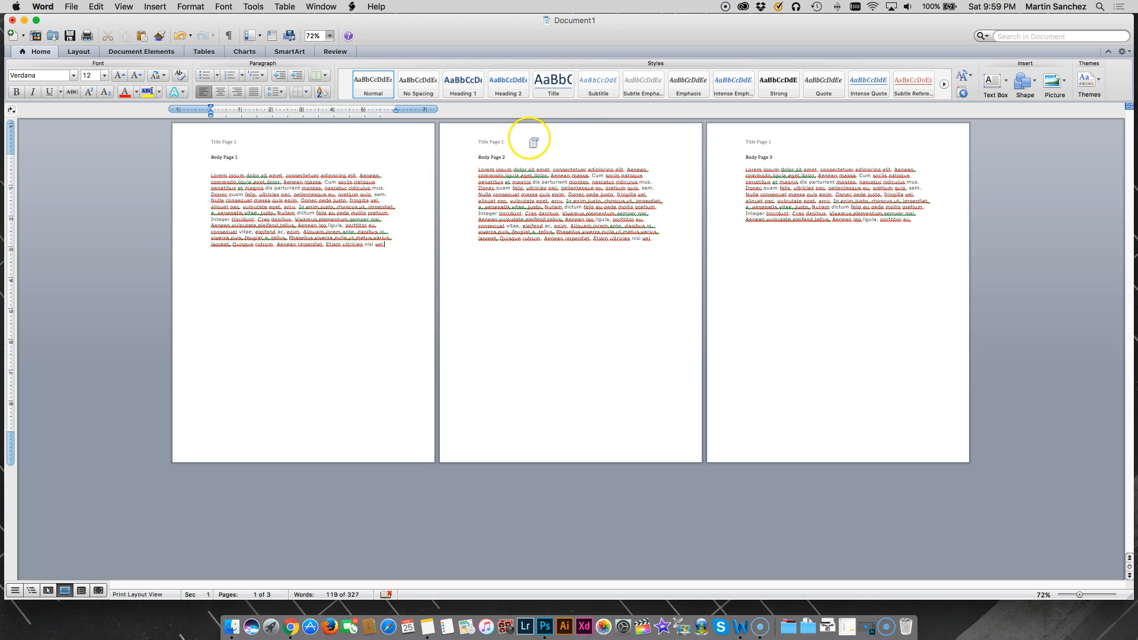
double_click(530, 142)
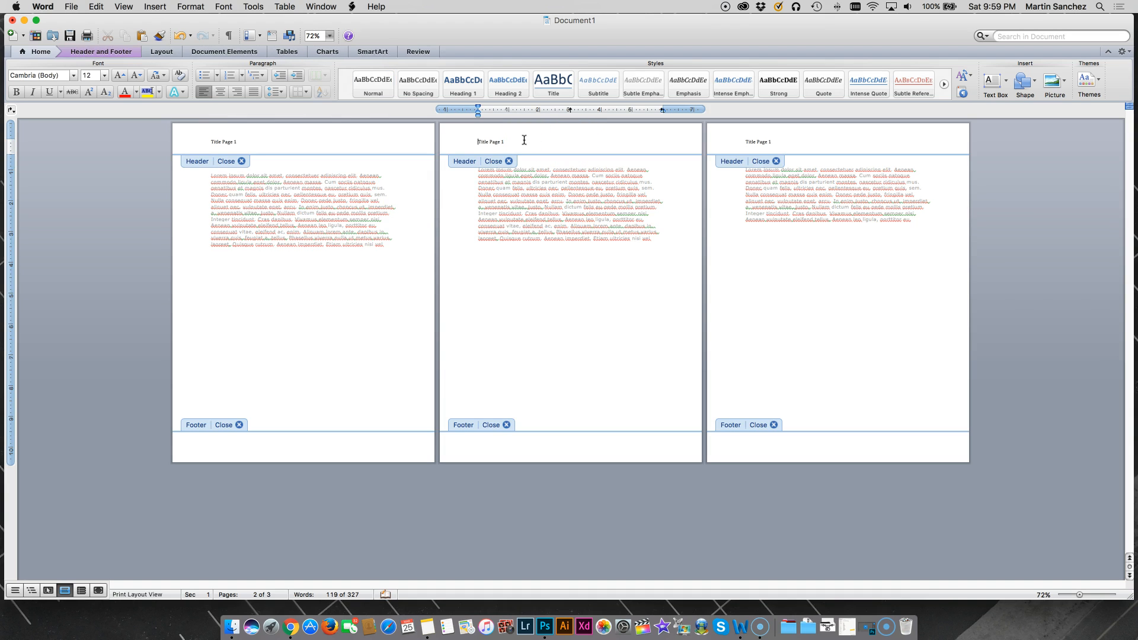
left_click(524, 141)
type("2")
key("BackSpace")
left_click(503, 163)
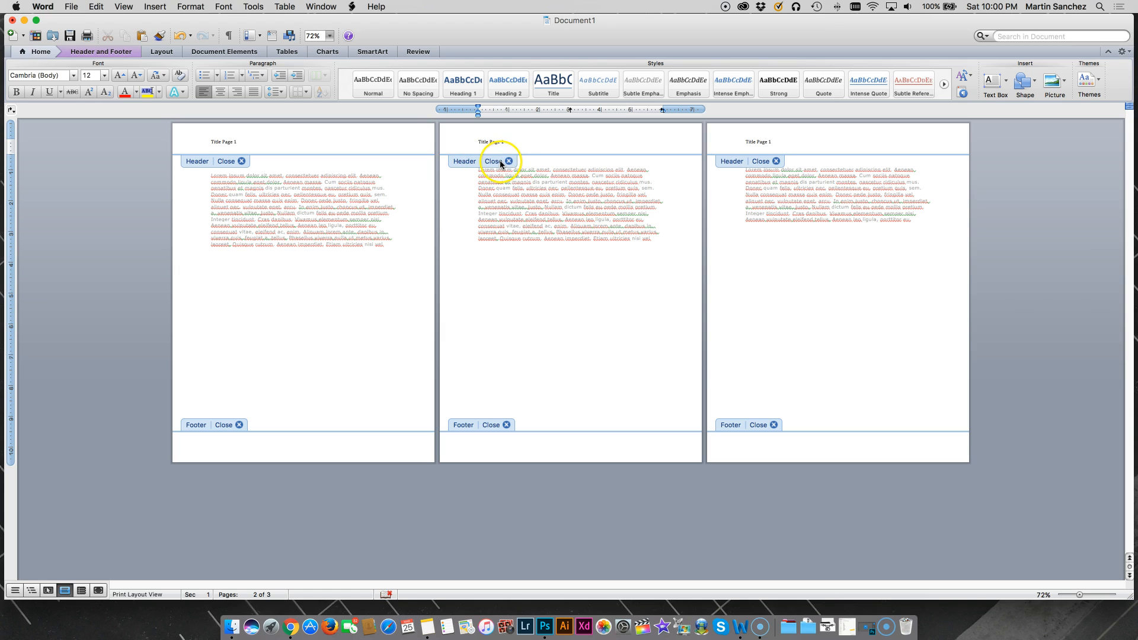
left_click(499, 162)
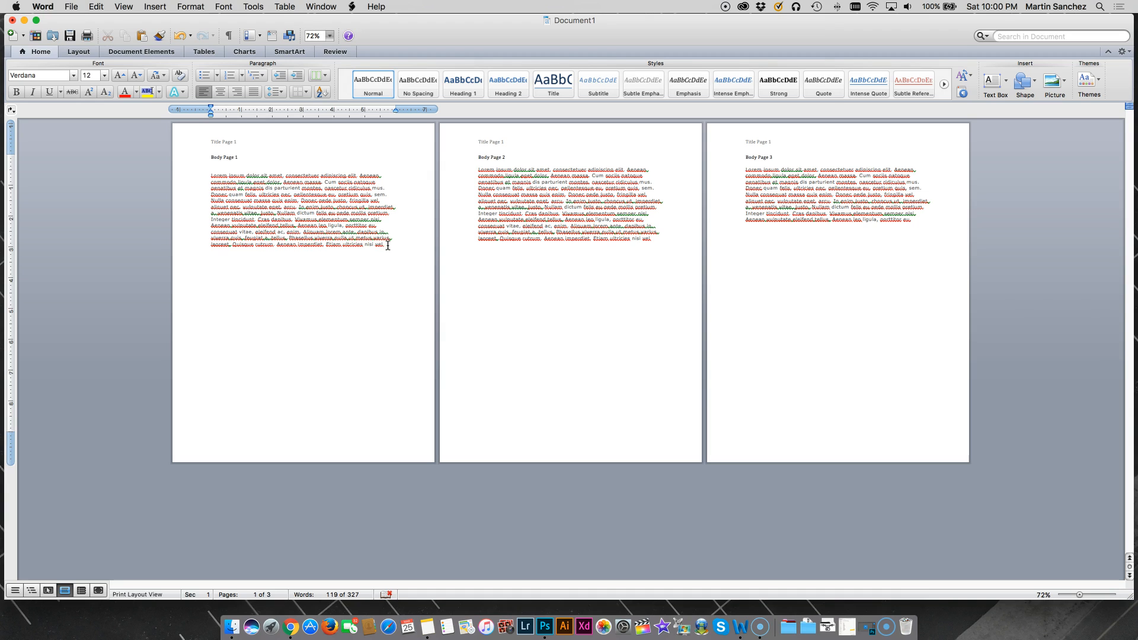
- Insert a Next Page section break at the end of the body text on page 1
left_click(389, 260)
left_click(125, 51)
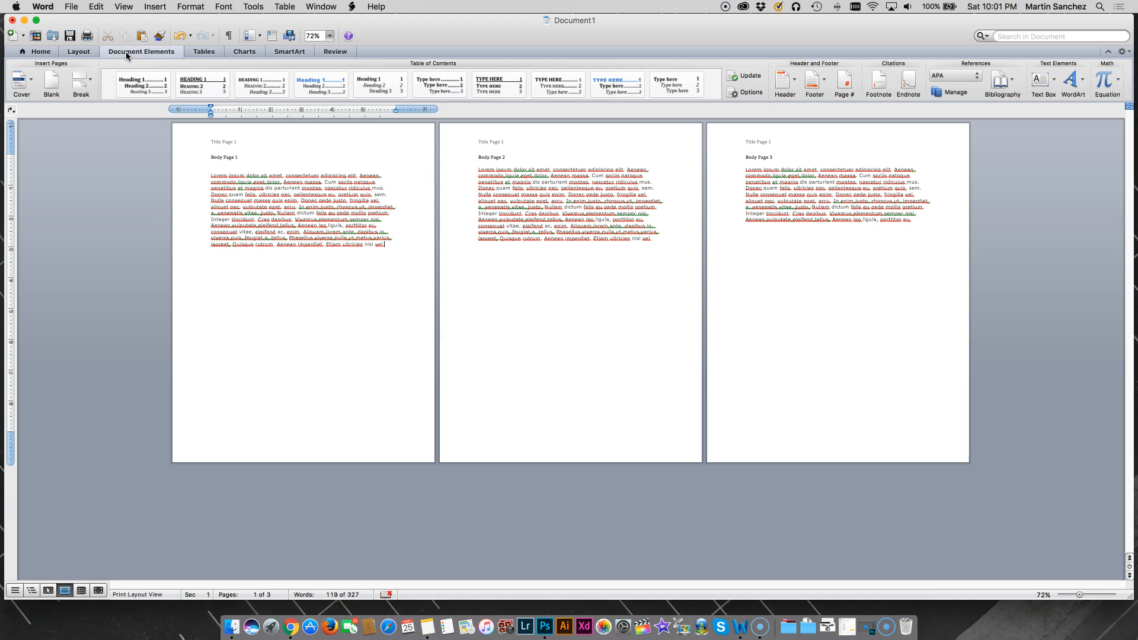
left_click(83, 80)
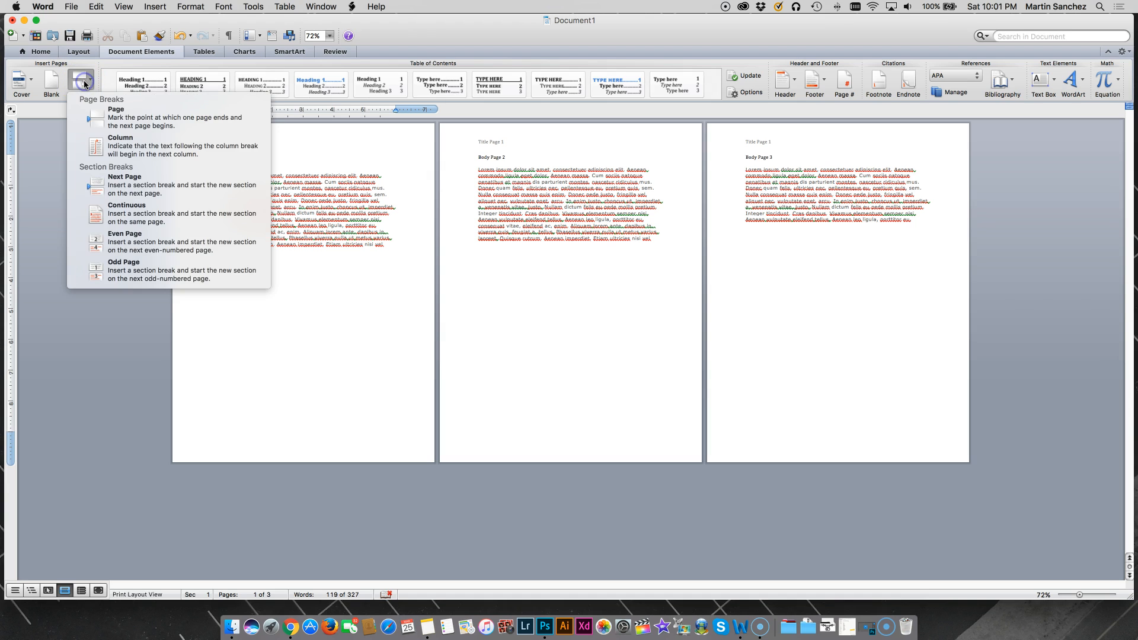
left_click(118, 185)
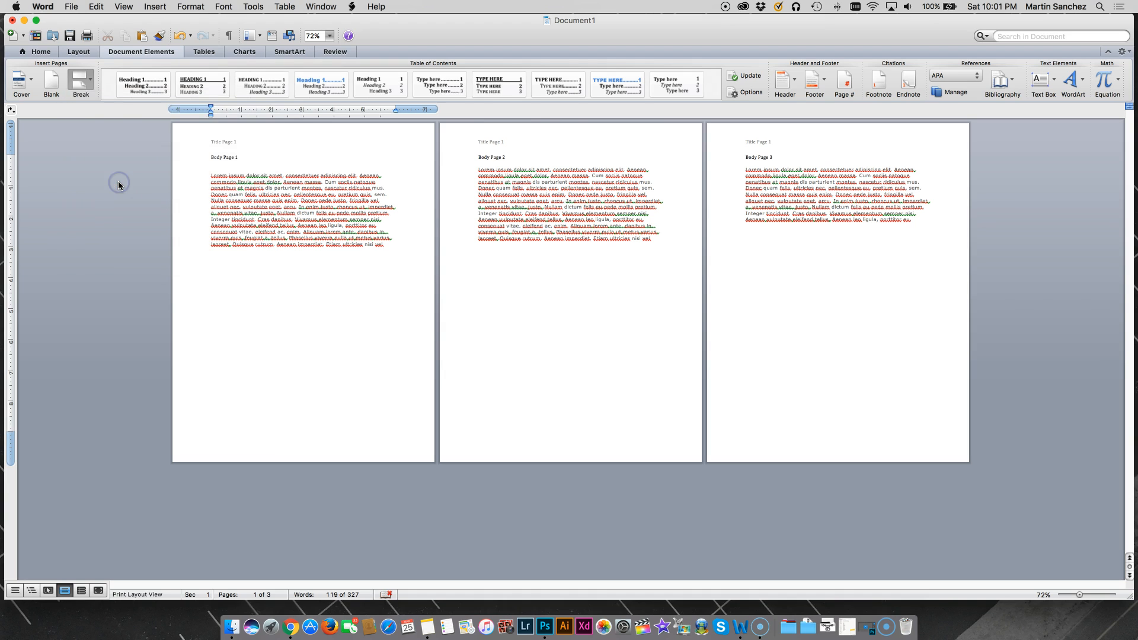
- Delete the blank lines above the "Body Page 2" heading so the text moves back up the page
left_click(178, 211)
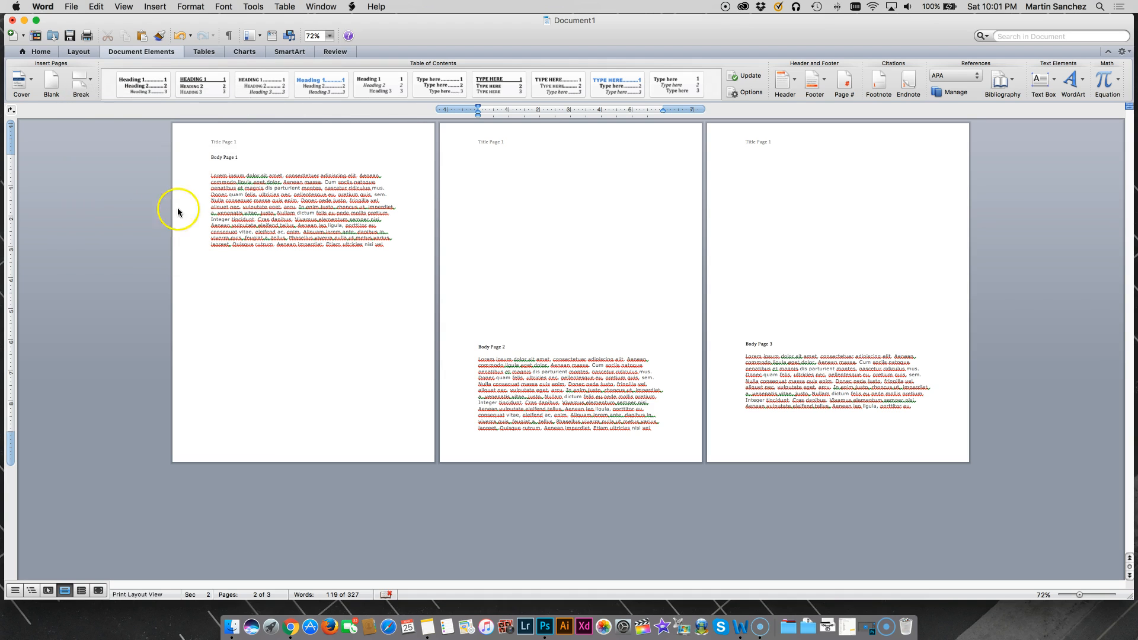
left_click(478, 346)
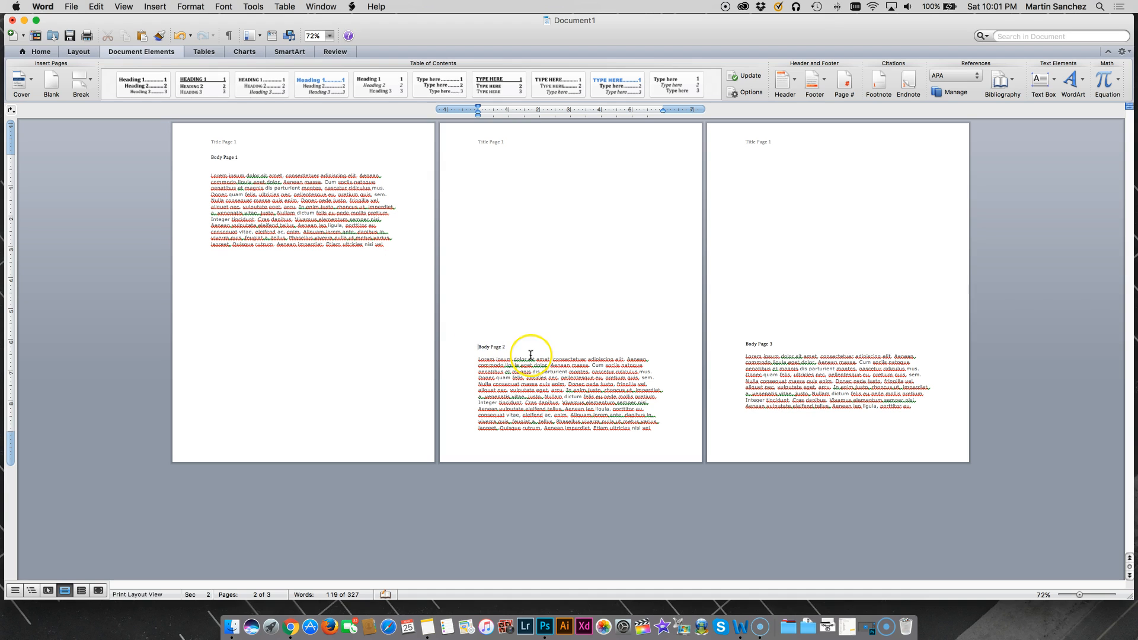
key("BackSpace")
key("BackSpace")
key("BackSpace")
key("BackSpace")
key("BackSpace")
key("BackSpace")
key("BackSpace")
key("BackSpace")
key("BackSpace")
key("BackSpace")
key("BackSpace")
key("BackSpace")
key("BackSpace")
key("BackSpace")
key("BackSpace")
key("BackSpace")
key("BackSpace")
key("BackSpace")
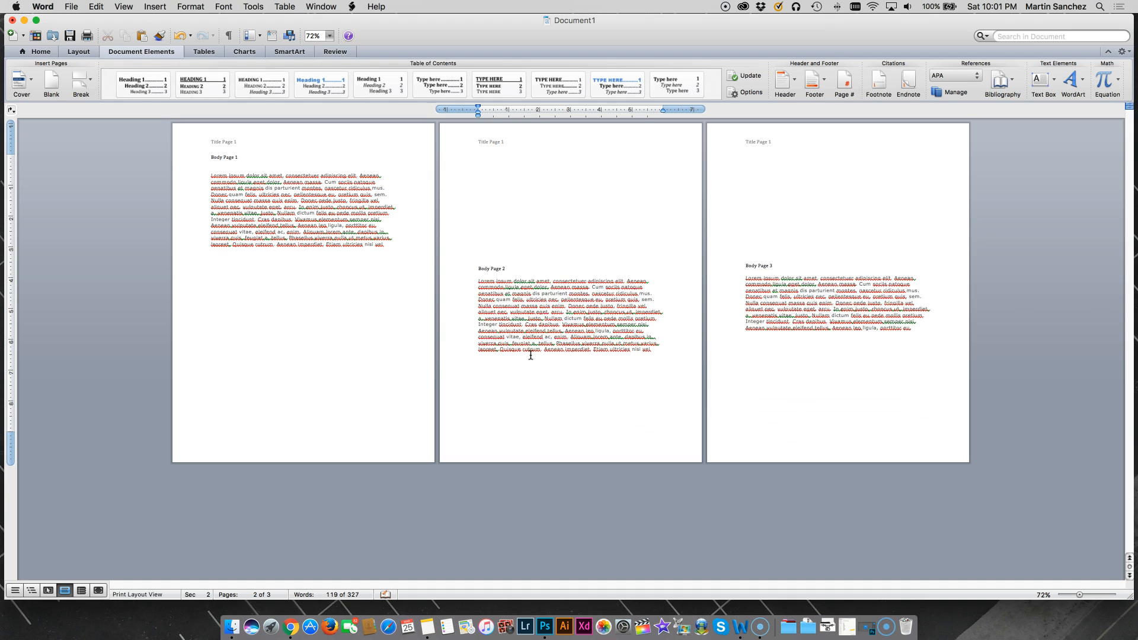
key("BackSpace")
key("BackSpace")
key("BackSpace")
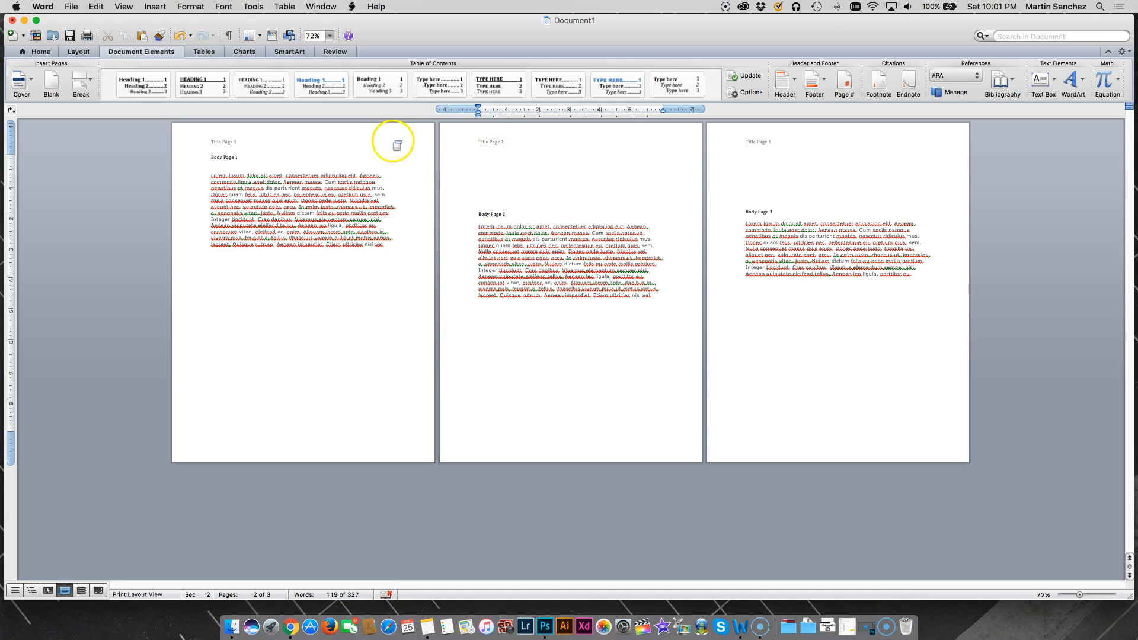
- Open the section 2 header on page 2 and turn off Link to Previous
double_click(385, 141)
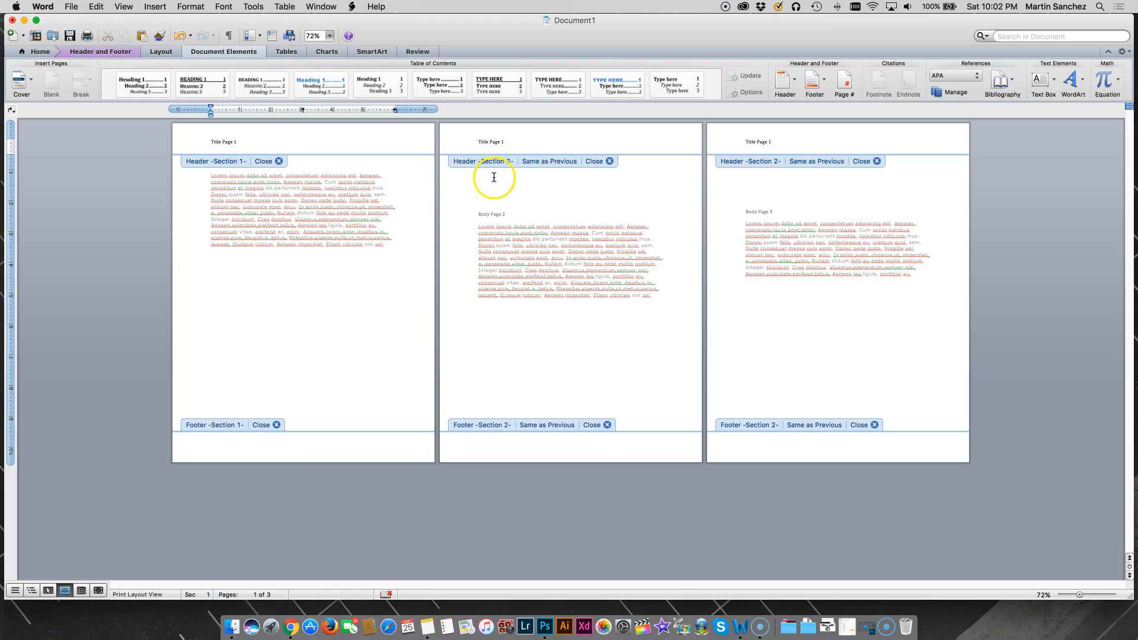
left_click(513, 141)
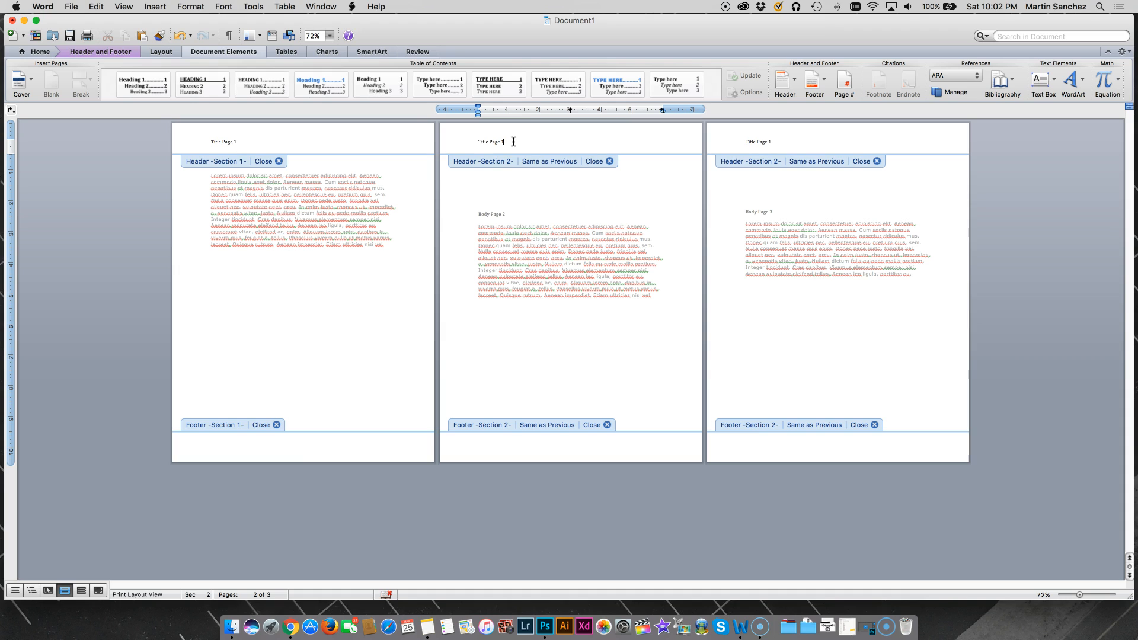
left_click(515, 141)
left_click(71, 57)
left_click(83, 56)
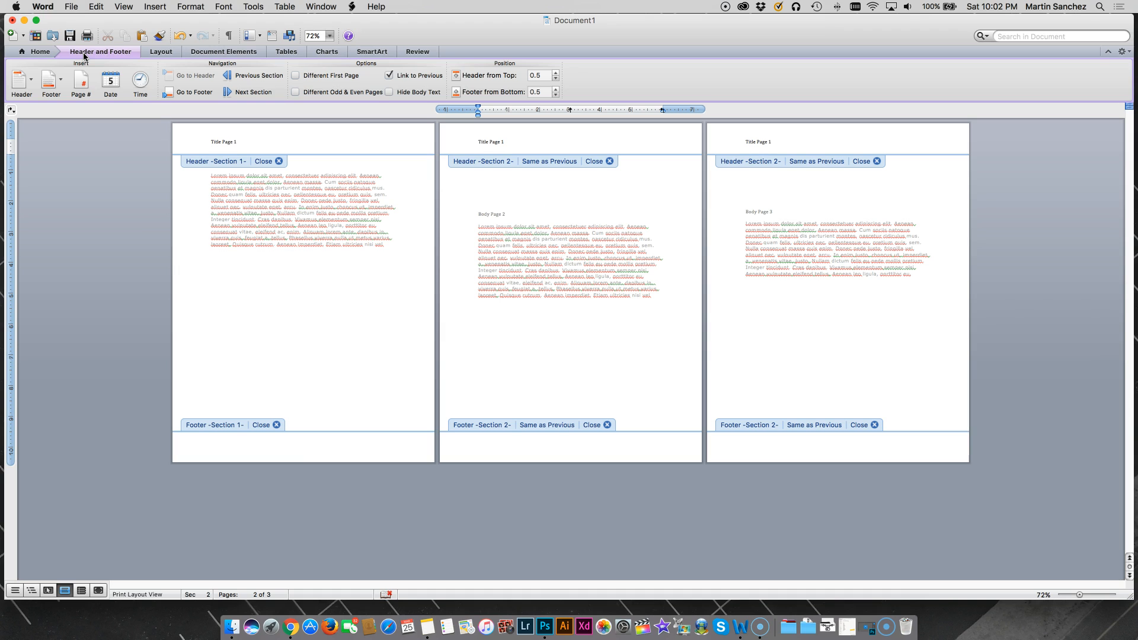
left_click(389, 76)
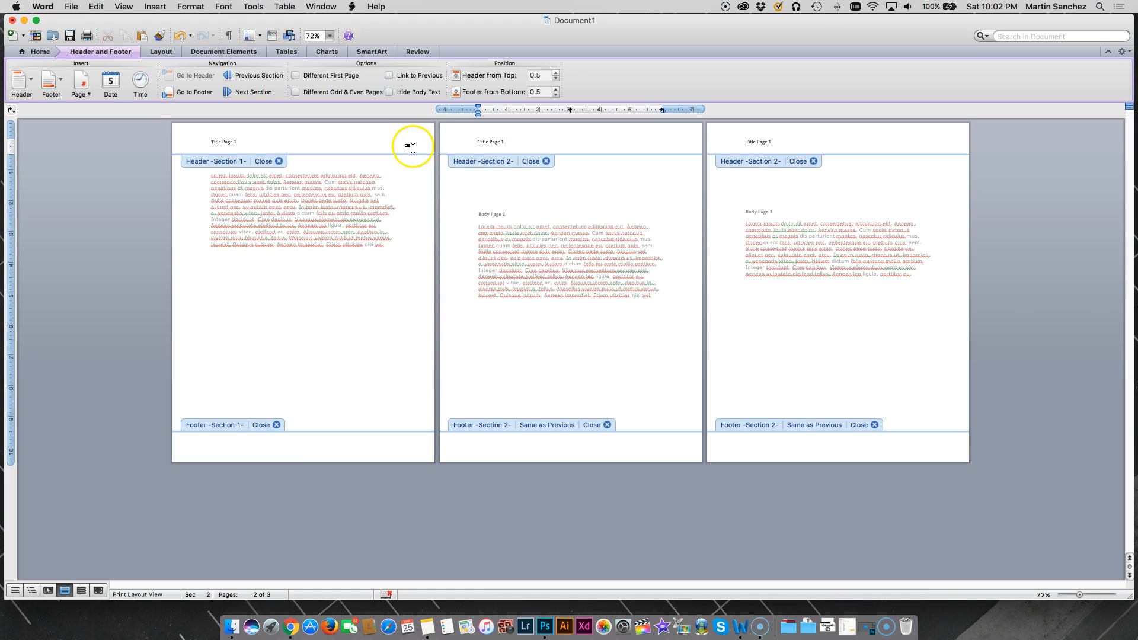
- Change the section 2 header text to "Title Page 2" and close the header
left_click(507, 144)
key("BackSpace")
left_click(225, 141)
left_click(533, 161)
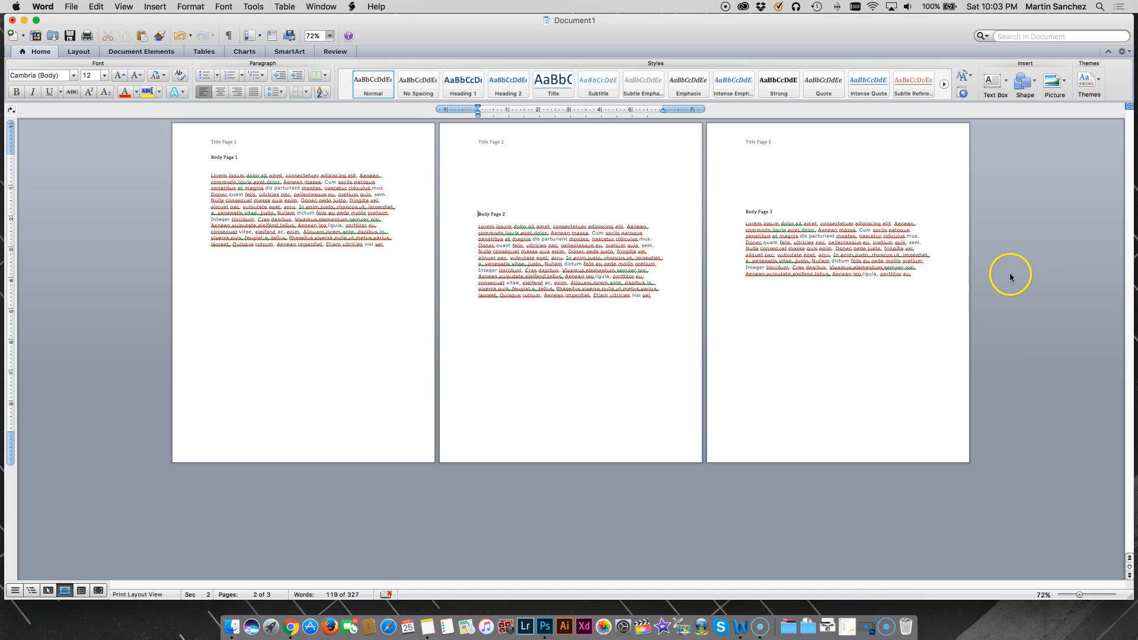
left_click(915, 275)
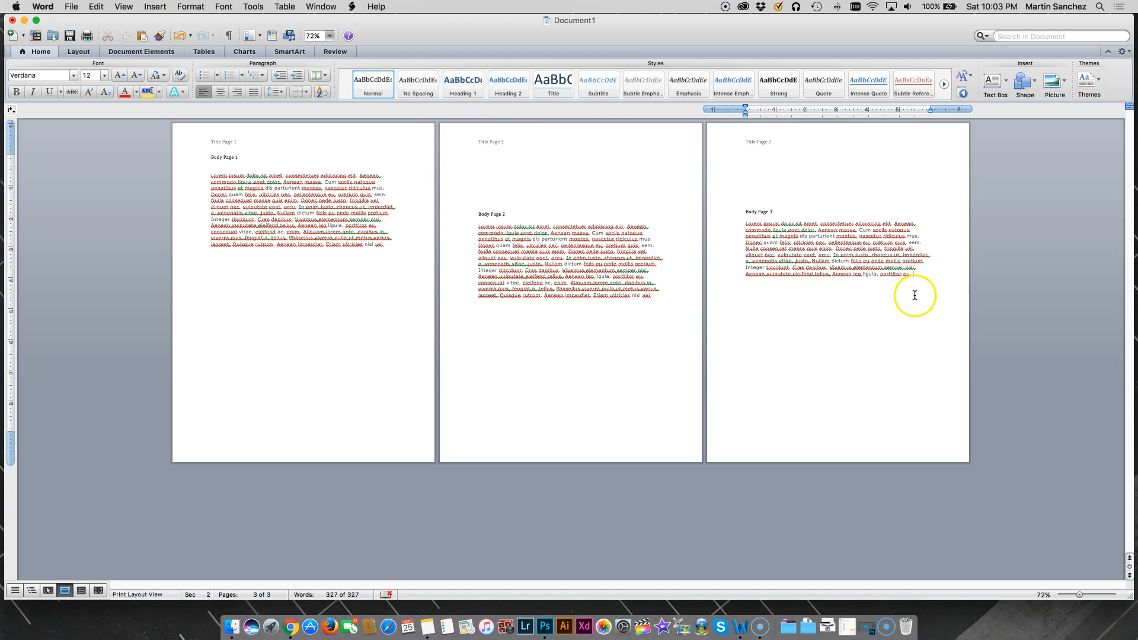
left_click(138, 52)
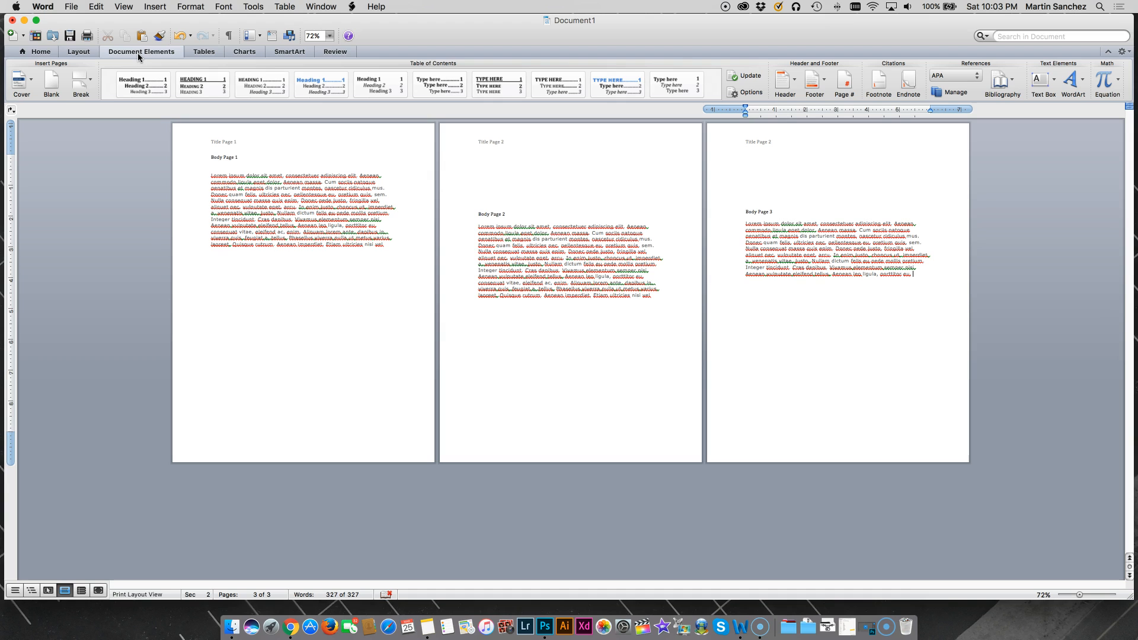
left_click(83, 82)
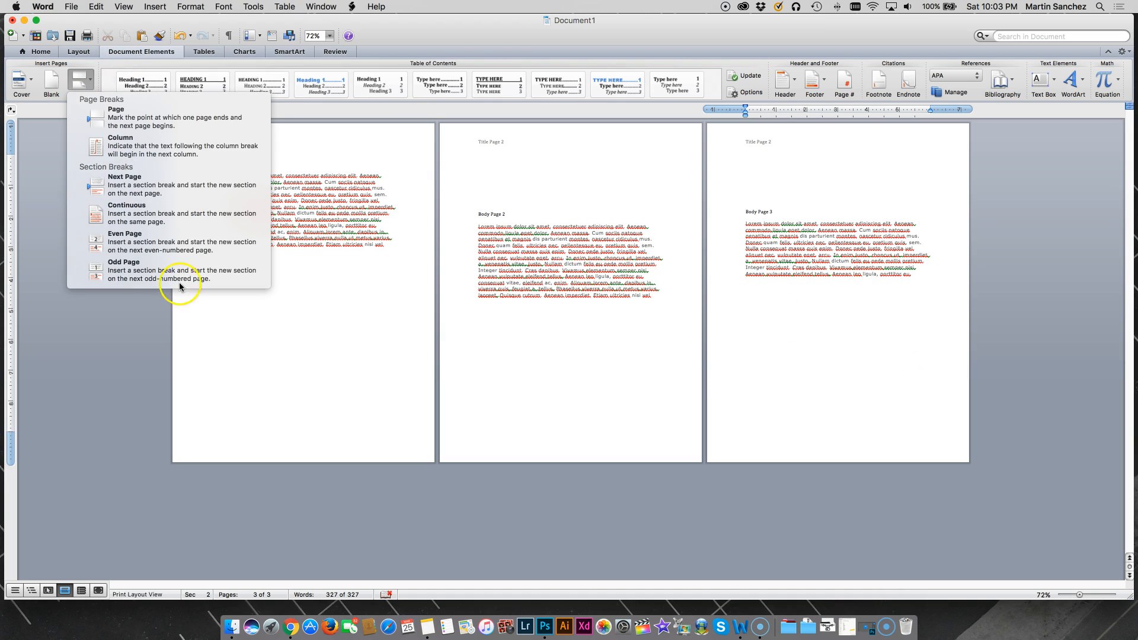
left_click(921, 296)
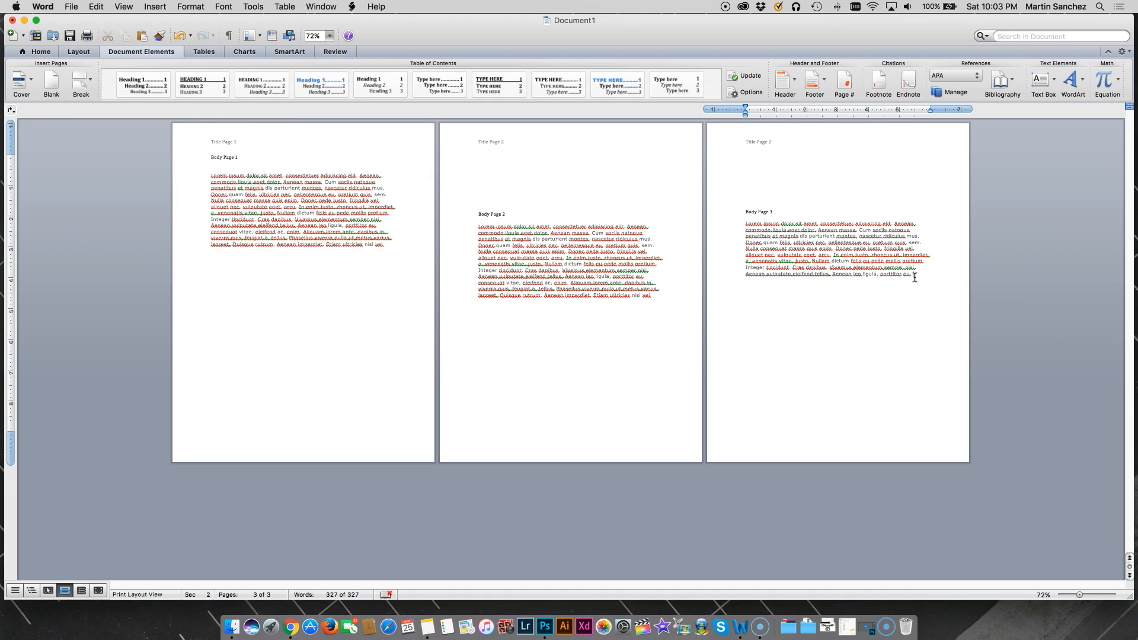